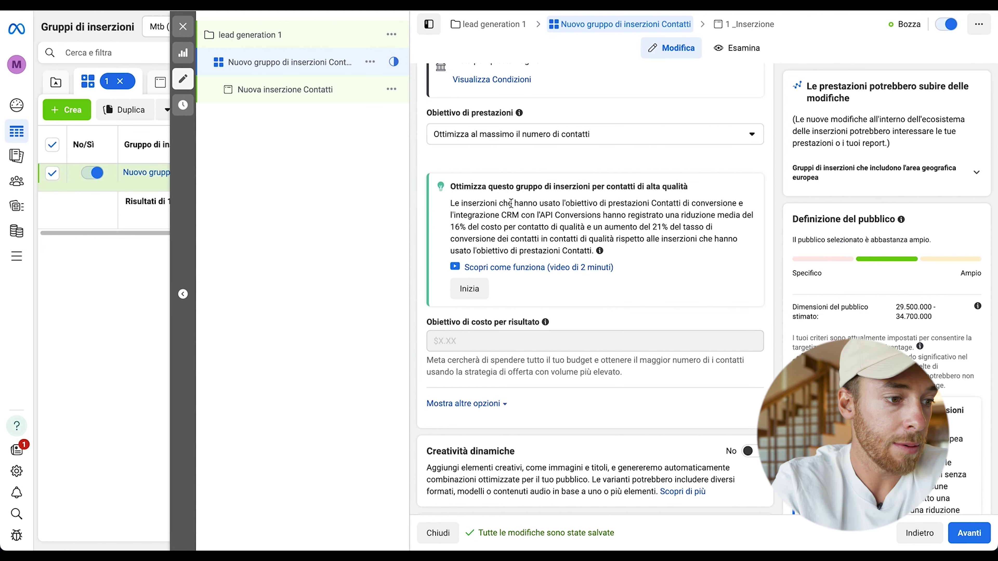
# Open the ad set's audience location controls for editing and remove Spagna from the included locations.
pyautogui.scroll(-8, 511, 204)
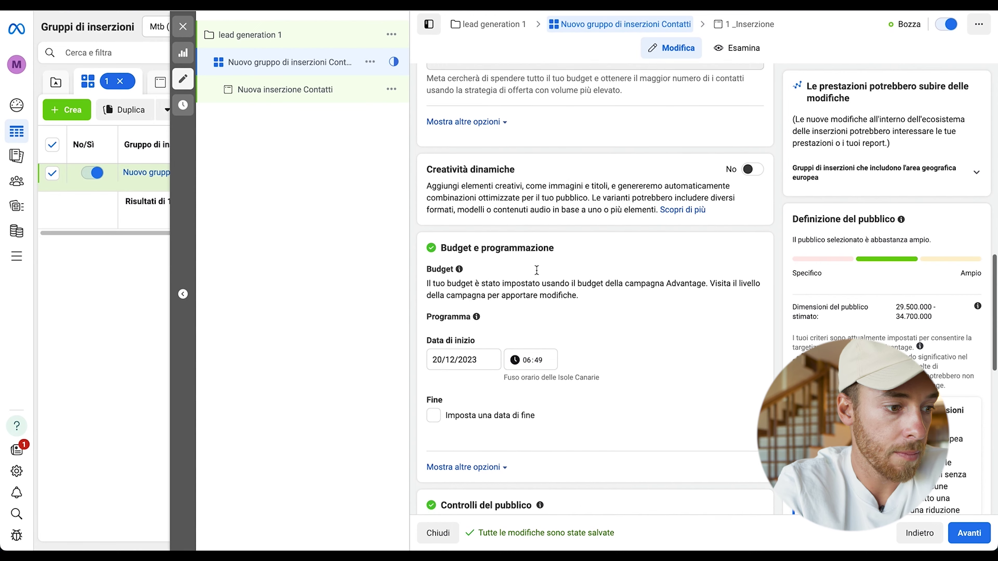
pyautogui.scroll(-3, 616, 317)
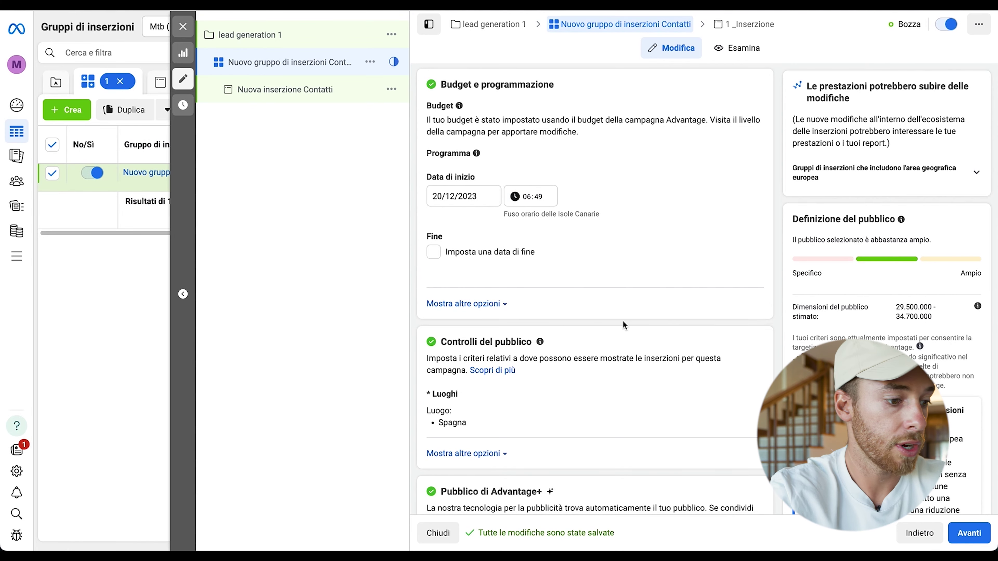
pyautogui.scroll(-5, 623, 320)
pyautogui.scroll(-1, 554, 334)
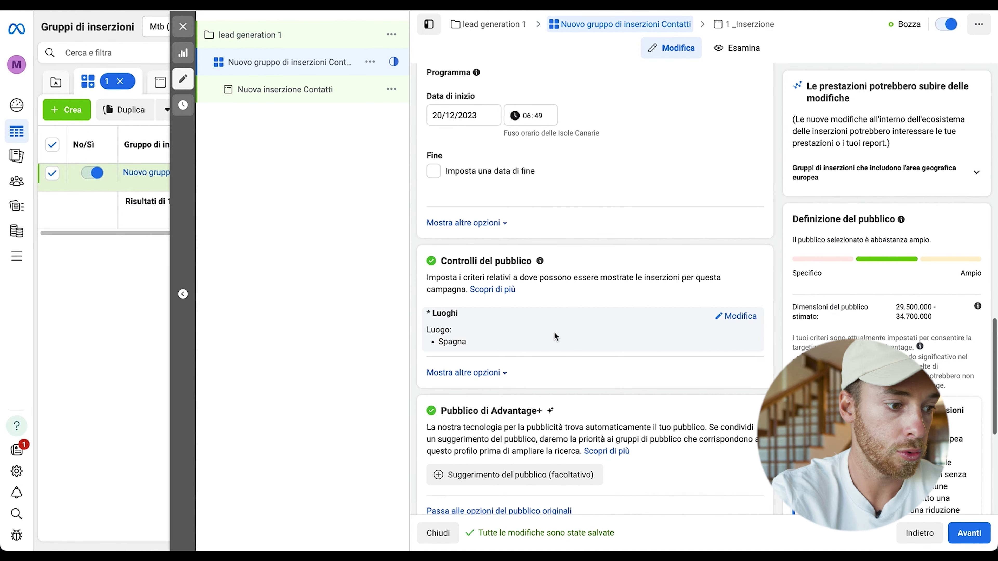
pyautogui.click(739, 317)
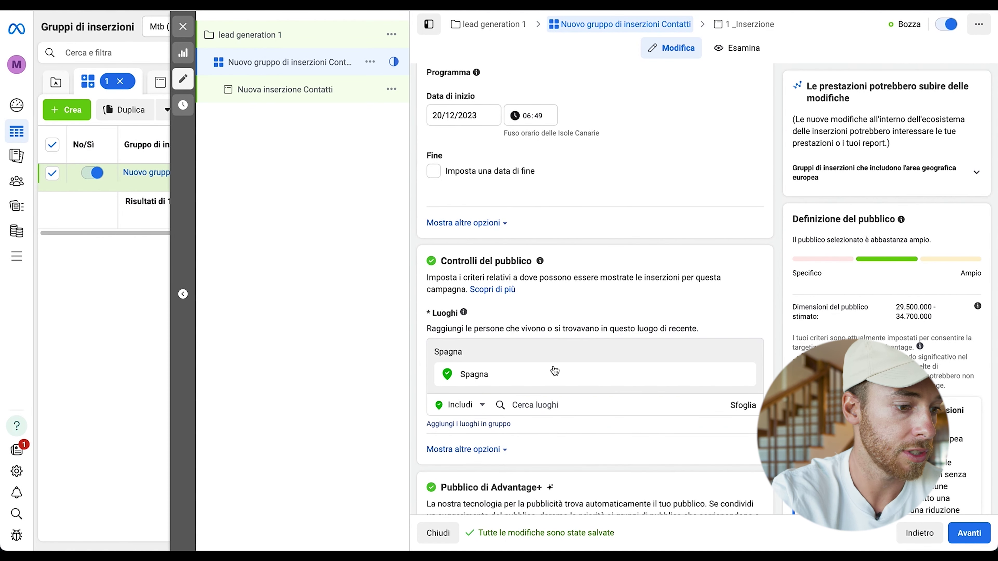
pyautogui.click(744, 374)
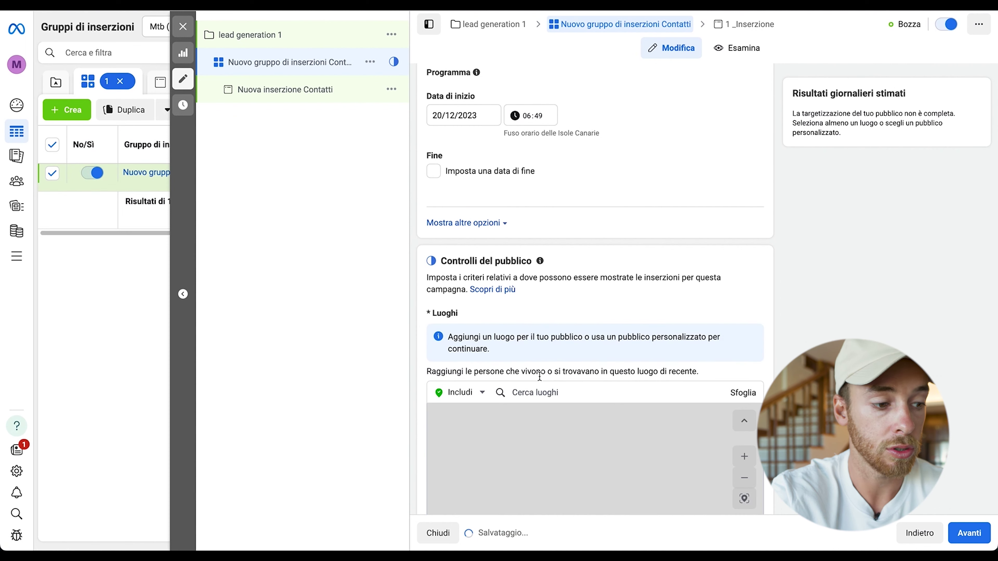
# Search the audience locations for "lombardia" and include the region Lombardia, Italia.
pyautogui.scroll(-1, 543, 388)
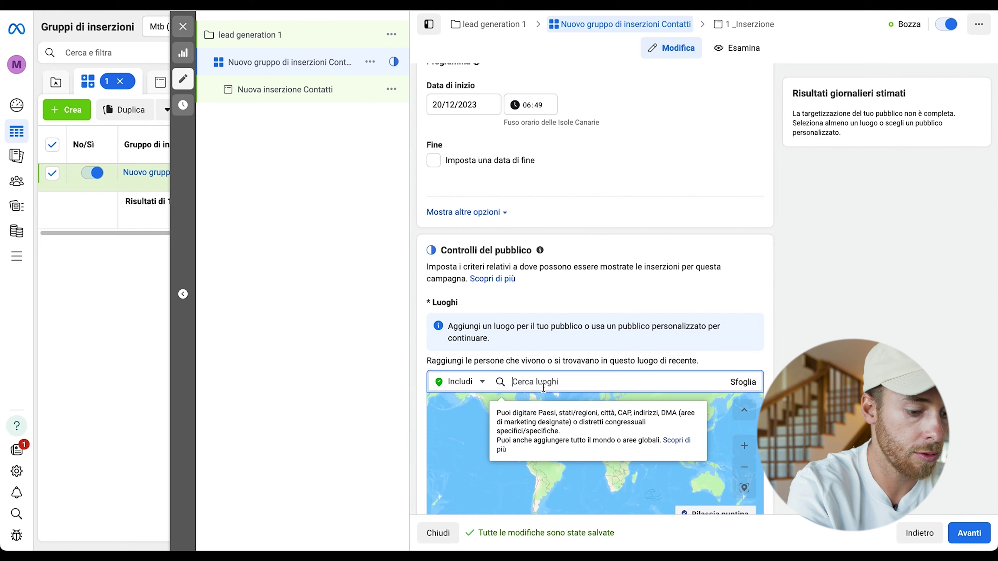
pyautogui.write('lombar')
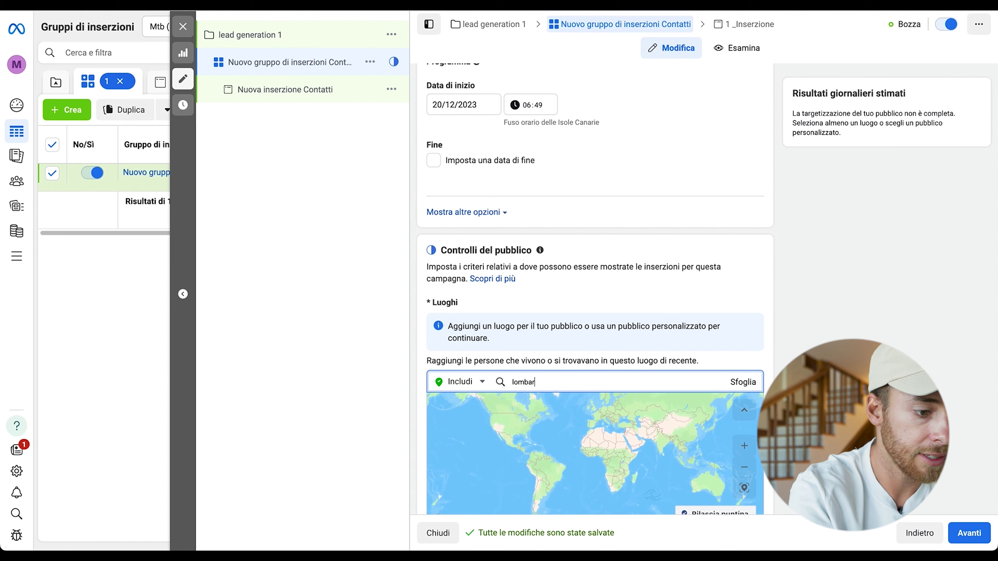
pyautogui.write('dia')
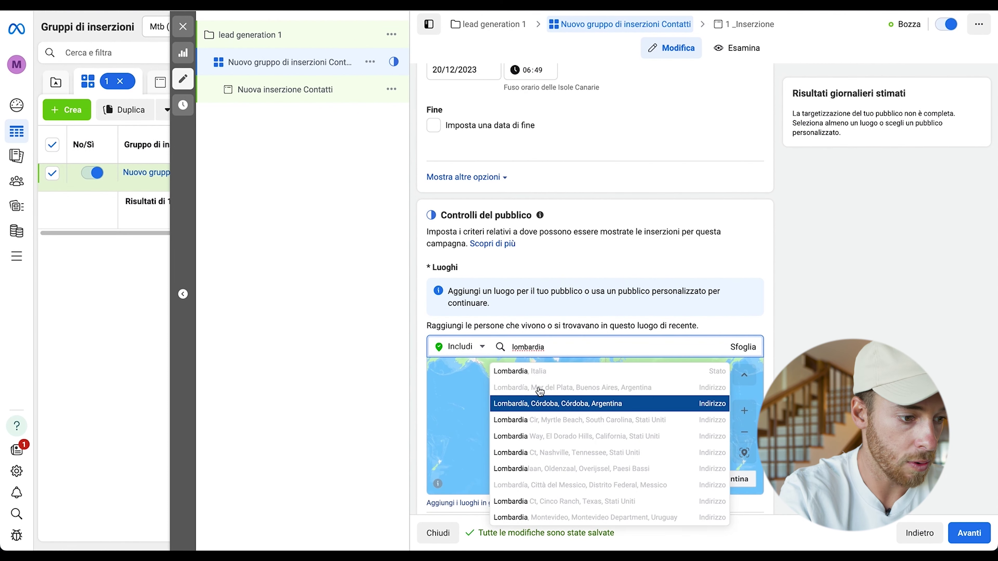
pyautogui.click(598, 407)
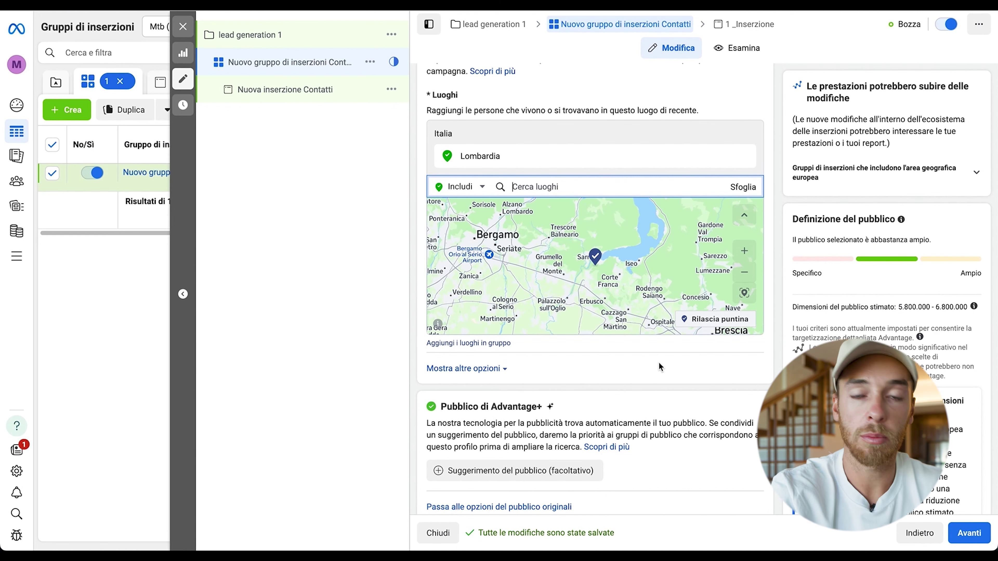
# Add an optional audience suggestion to the Advantage+ audience and set its minimum age to 30.
pyautogui.scroll(-3, 659, 362)
pyautogui.click(511, 410)
pyautogui.scroll(-2, 640, 422)
pyautogui.scroll(-1, 640, 422)
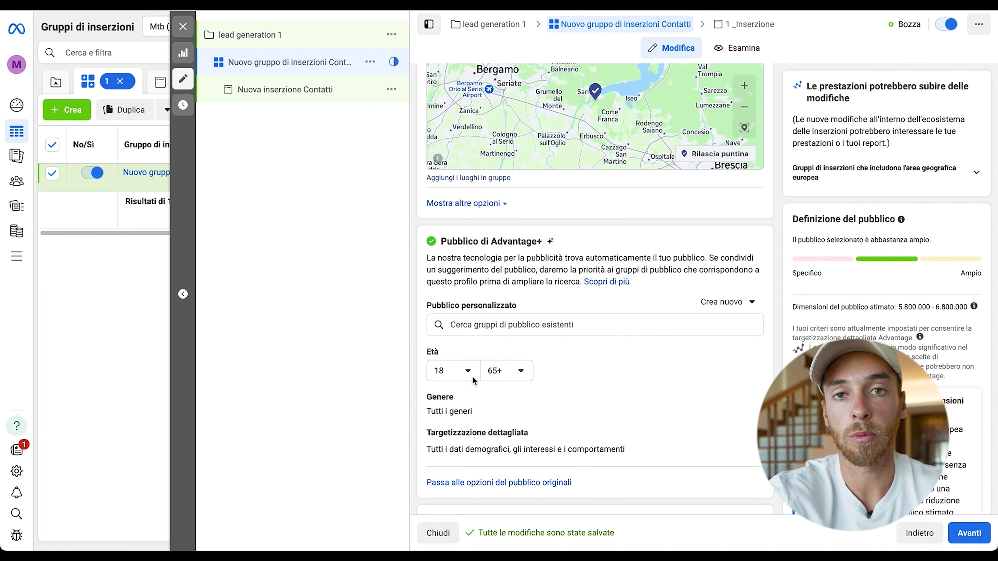
pyautogui.click(473, 376)
pyautogui.scroll(-2, 483, 441)
pyautogui.scroll(-1, 483, 464)
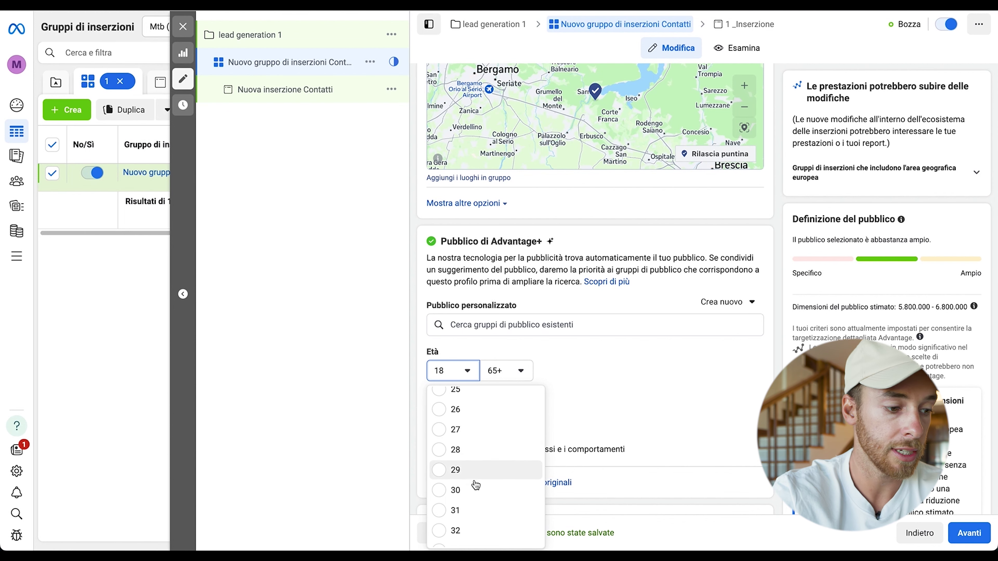
pyautogui.click(455, 490)
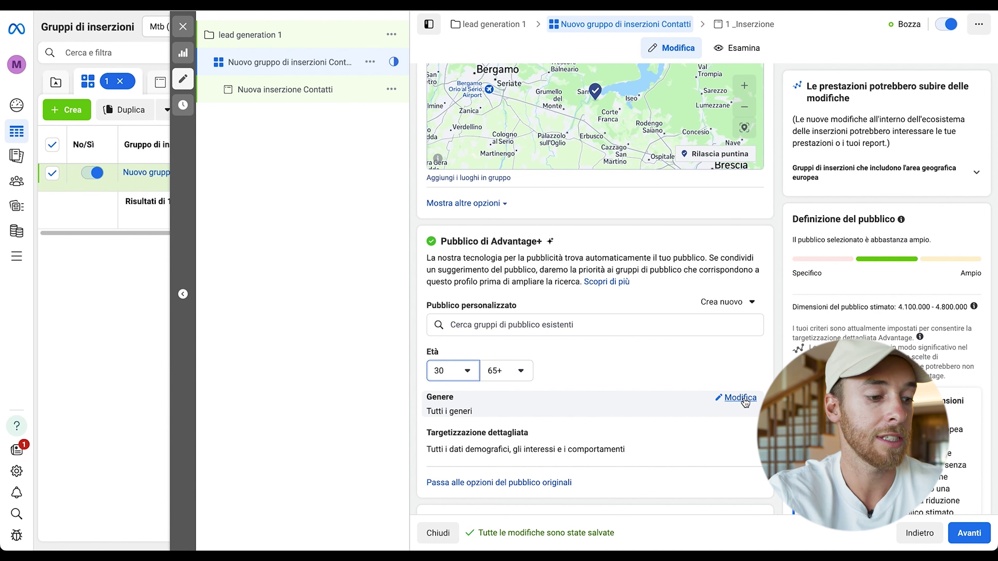
# Open the gender setting for editing, keeping Tutti, and add the interest Digital marketing (marketing) to the detailed targeting.
pyautogui.click(740, 398)
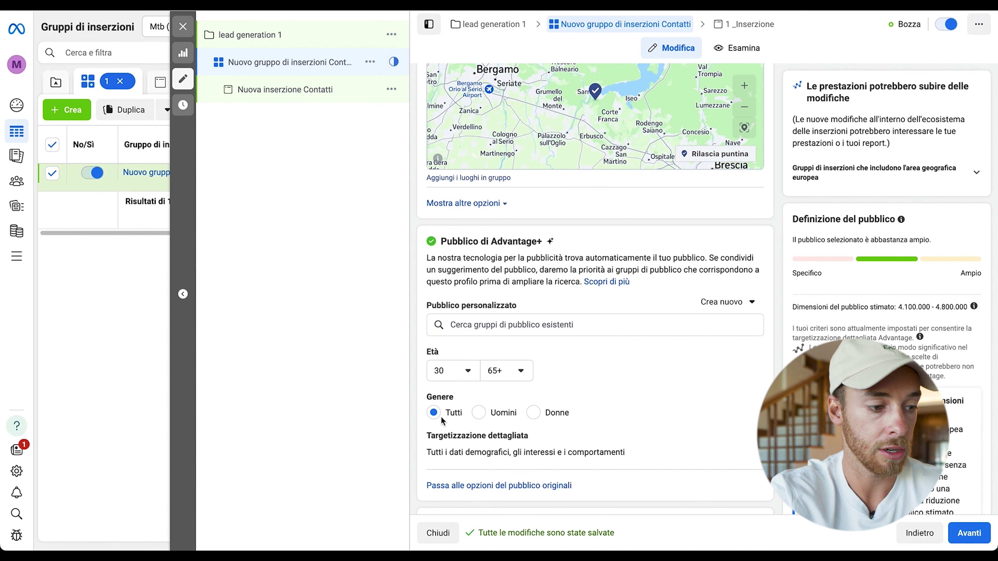
pyautogui.scroll(-2, 755, 408)
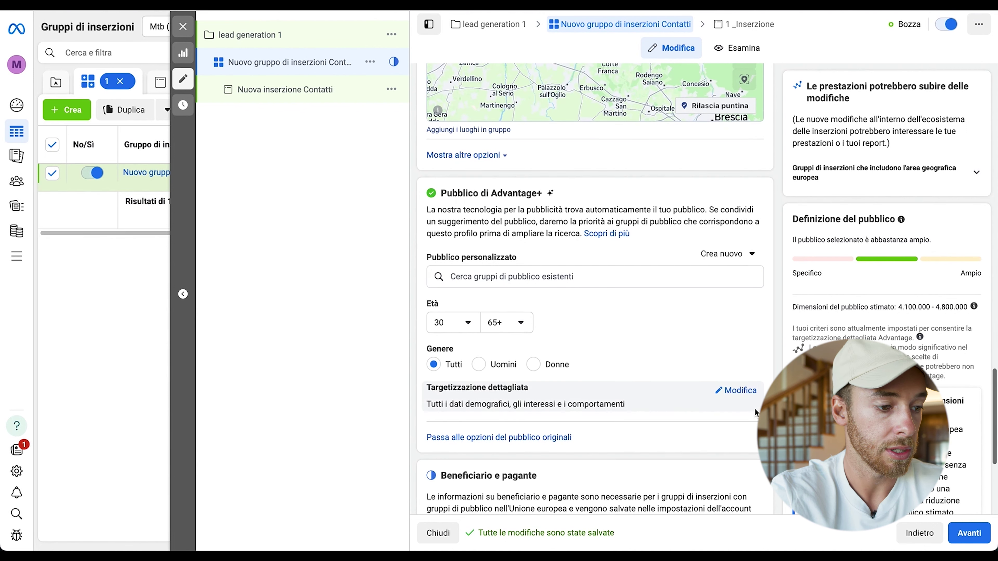
pyautogui.click(736, 389)
pyautogui.scroll(-1, 707, 392)
pyautogui.click(596, 378)
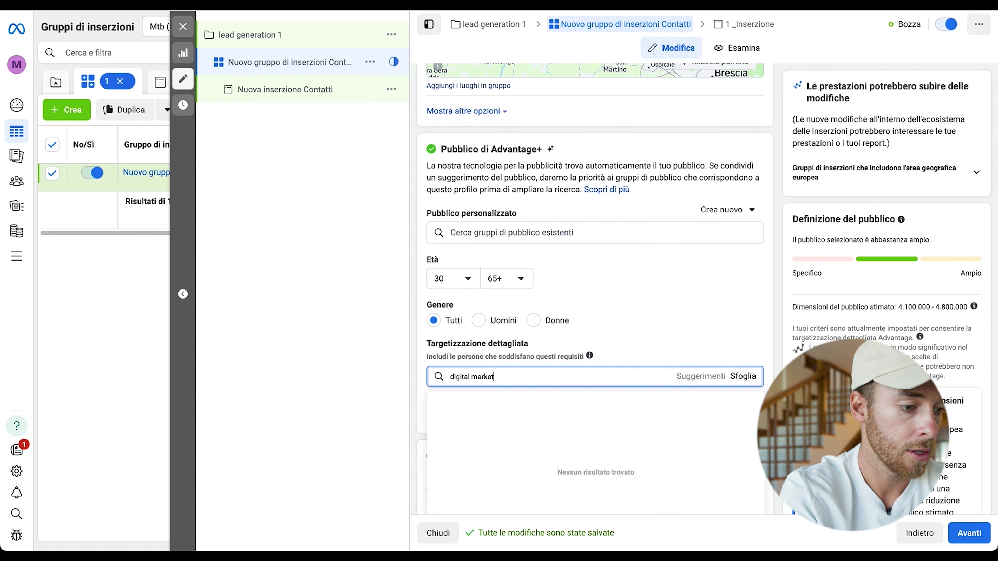
pyautogui.press('Return')
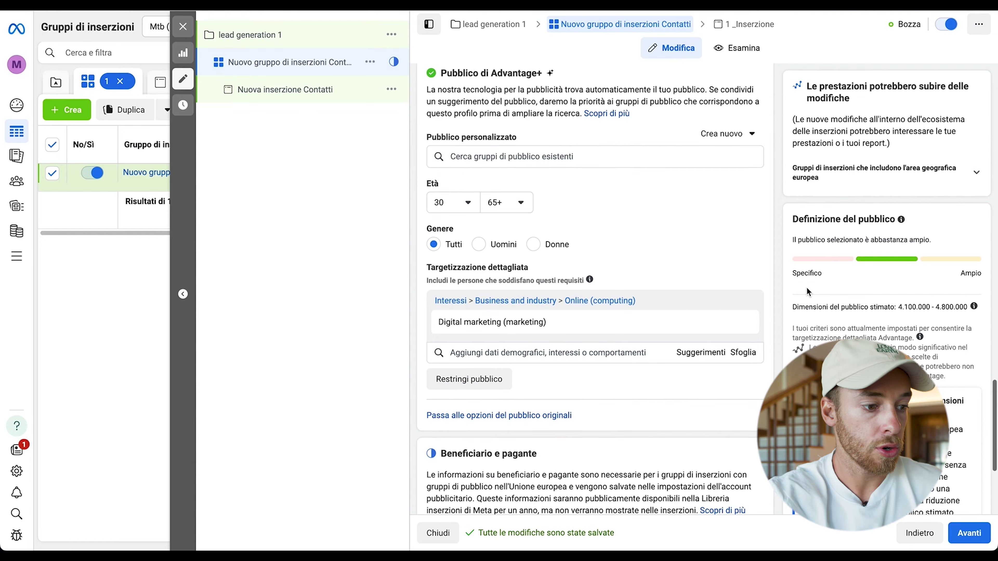
# Go on to the ad Nuova inserzione Contatti and review its Facebook Page identity, ad setup and format options.
pyautogui.scroll(-3, 752, 322)
pyautogui.scroll(-2, 673, 338)
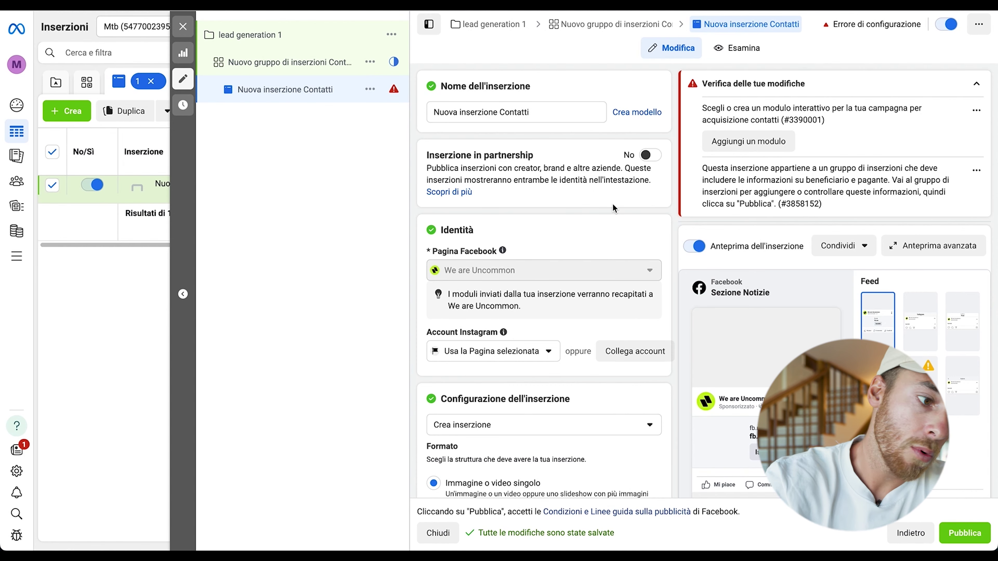
pyautogui.scroll(-1, 494, 252)
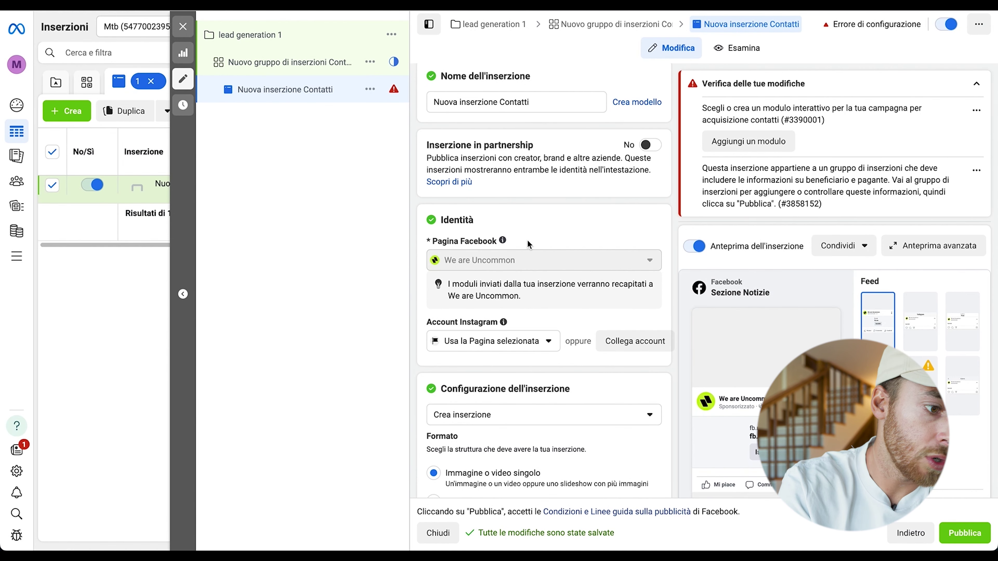
pyautogui.moveTo(517, 261)
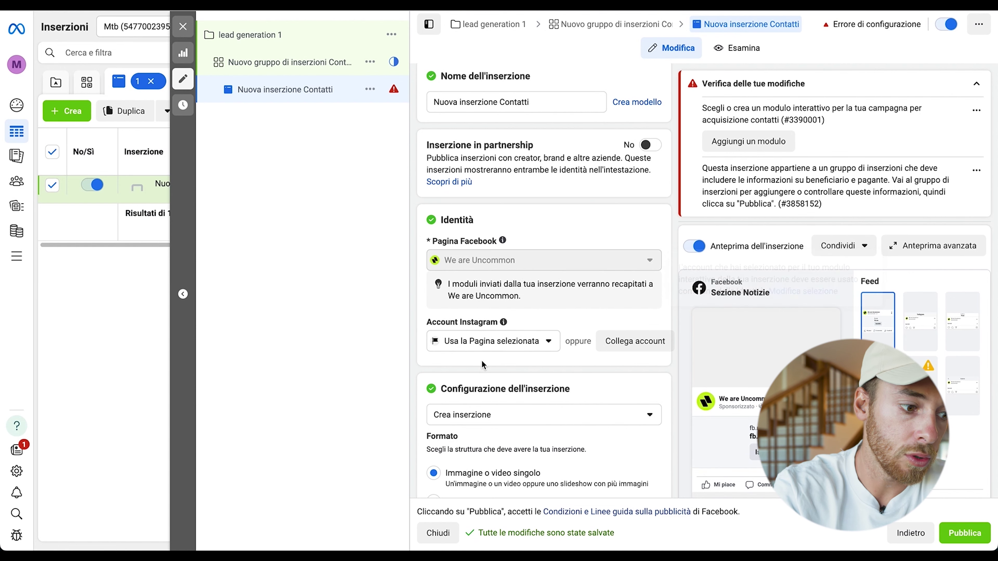
pyautogui.scroll(-4, 511, 373)
pyautogui.scroll(-1, 550, 393)
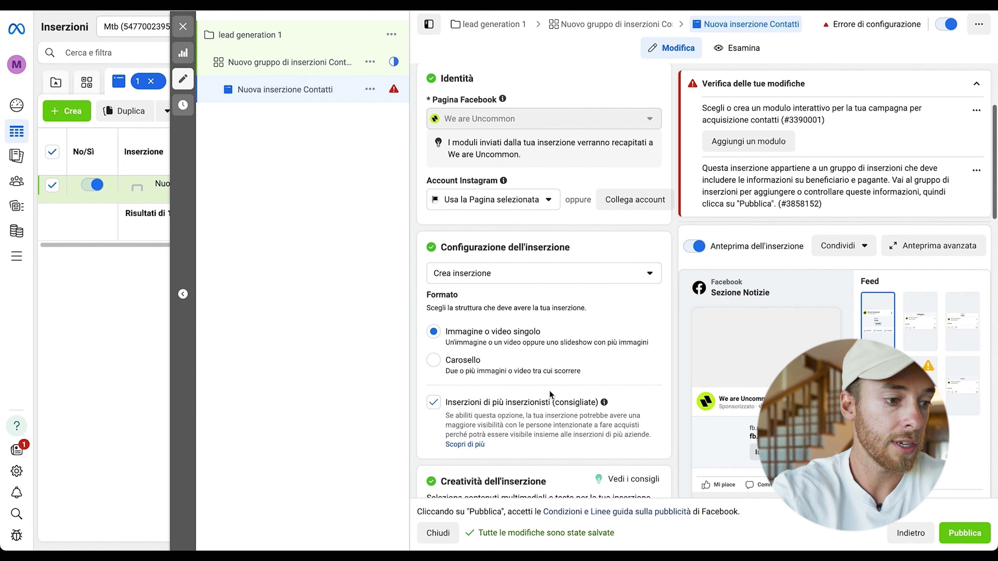
pyautogui.scroll(-1, 549, 391)
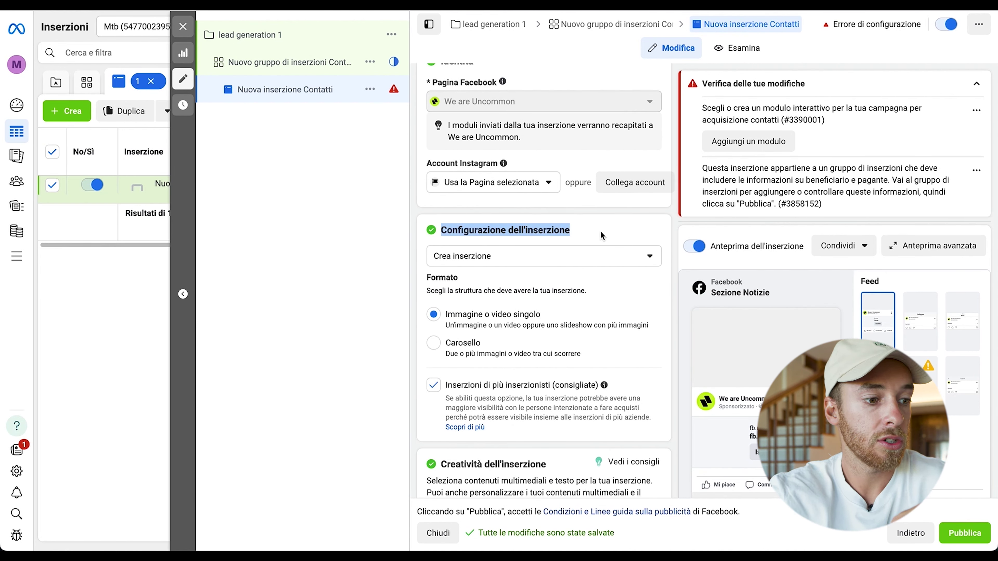
pyautogui.click(430, 279)
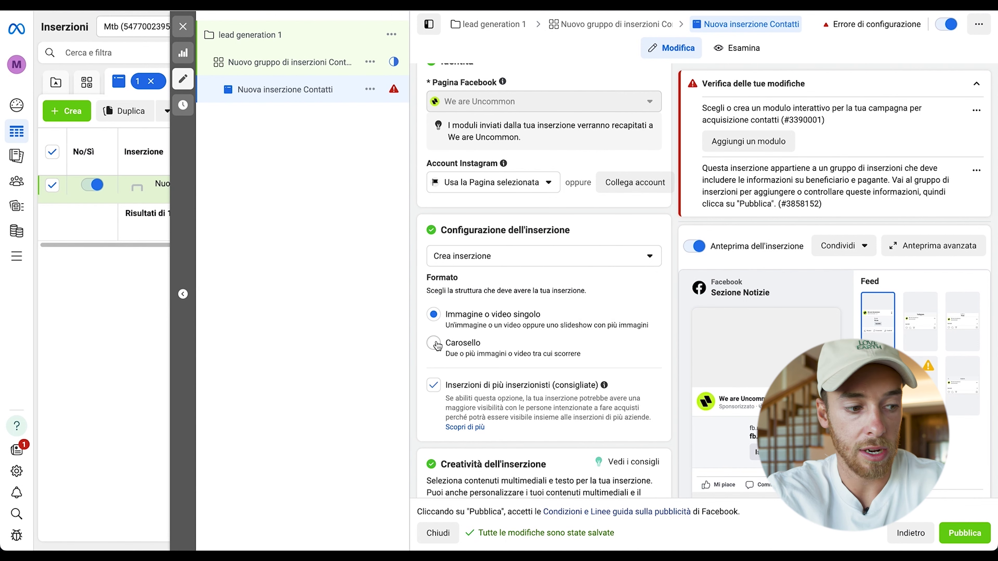
# Choose the 1080 × 1080 Facebook audit image as the ad's media and accept the original crop for all placements.
pyautogui.scroll(-1, 430, 396)
pyautogui.scroll(-2, 430, 397)
pyautogui.scroll(-5, 430, 397)
pyautogui.scroll(-5, 427, 411)
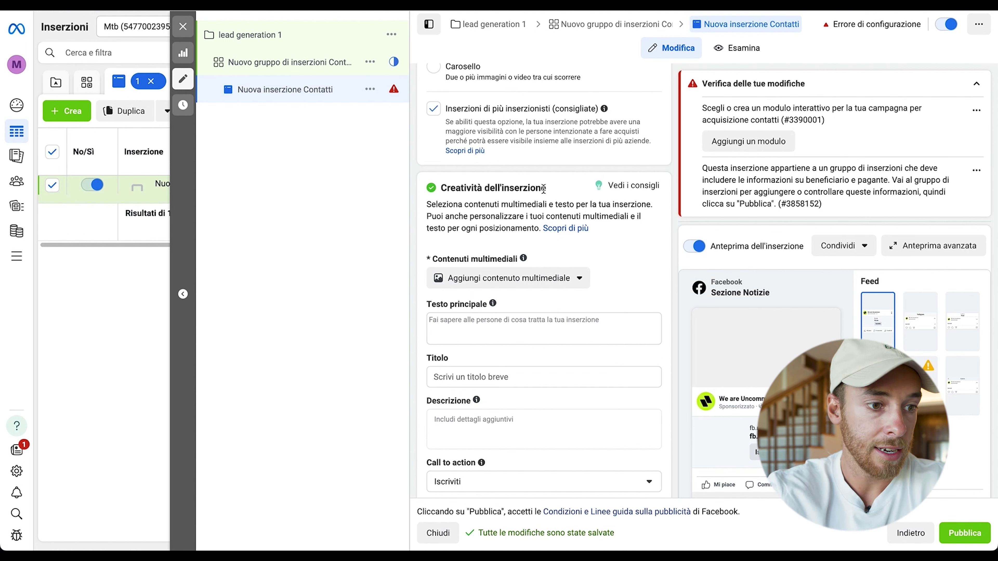
pyautogui.click(515, 282)
pyautogui.click(496, 430)
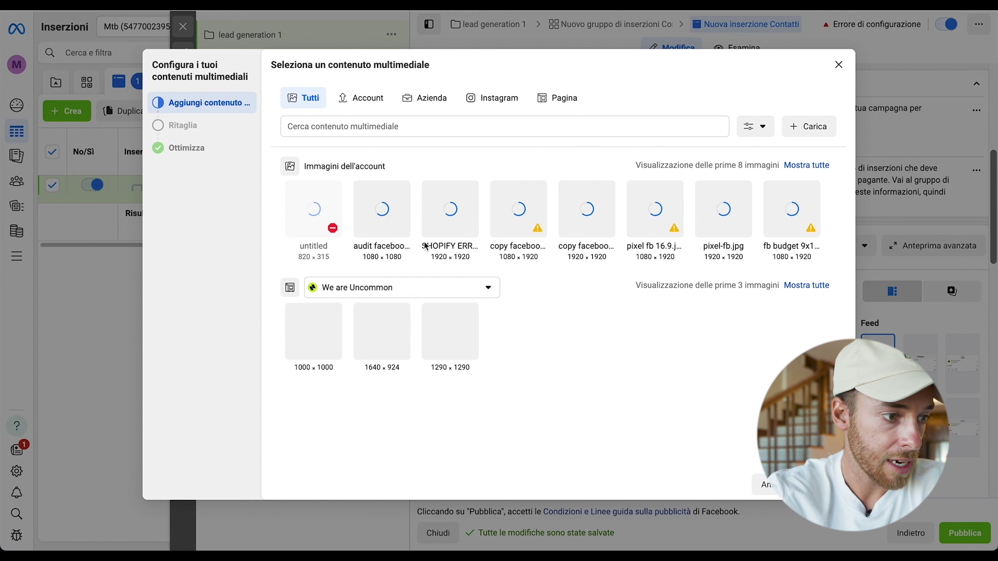
pyautogui.click(819, 485)
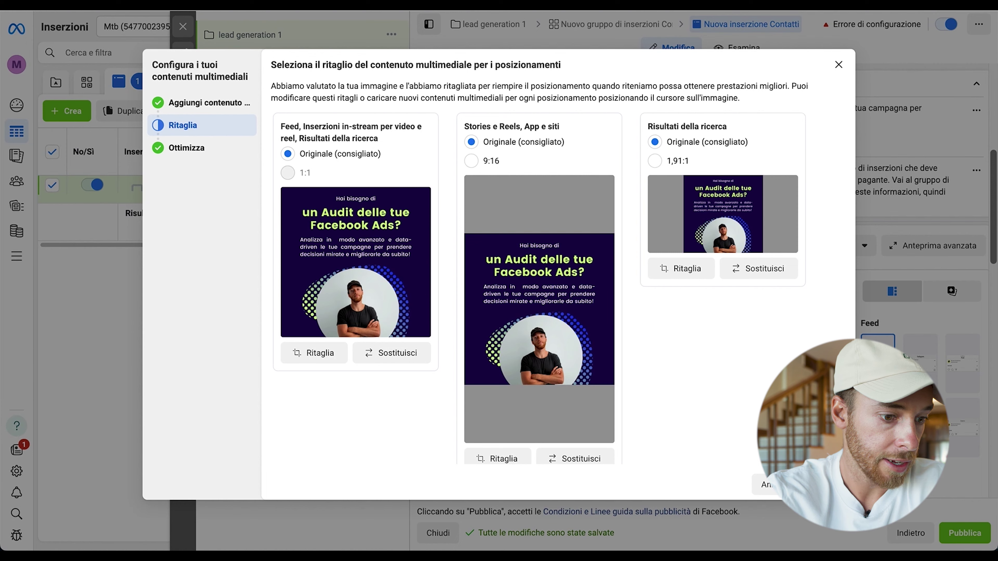
pyautogui.click(806, 484)
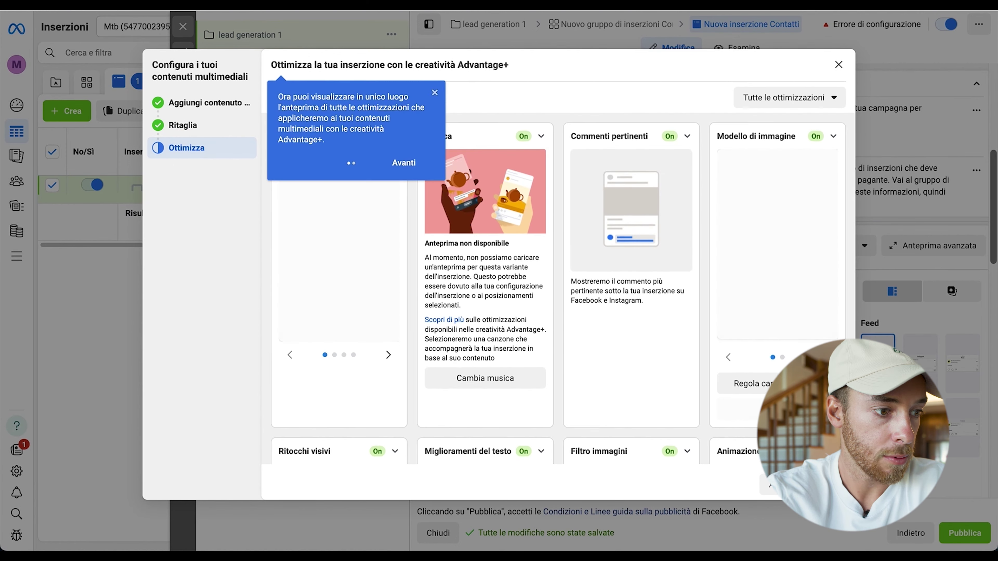